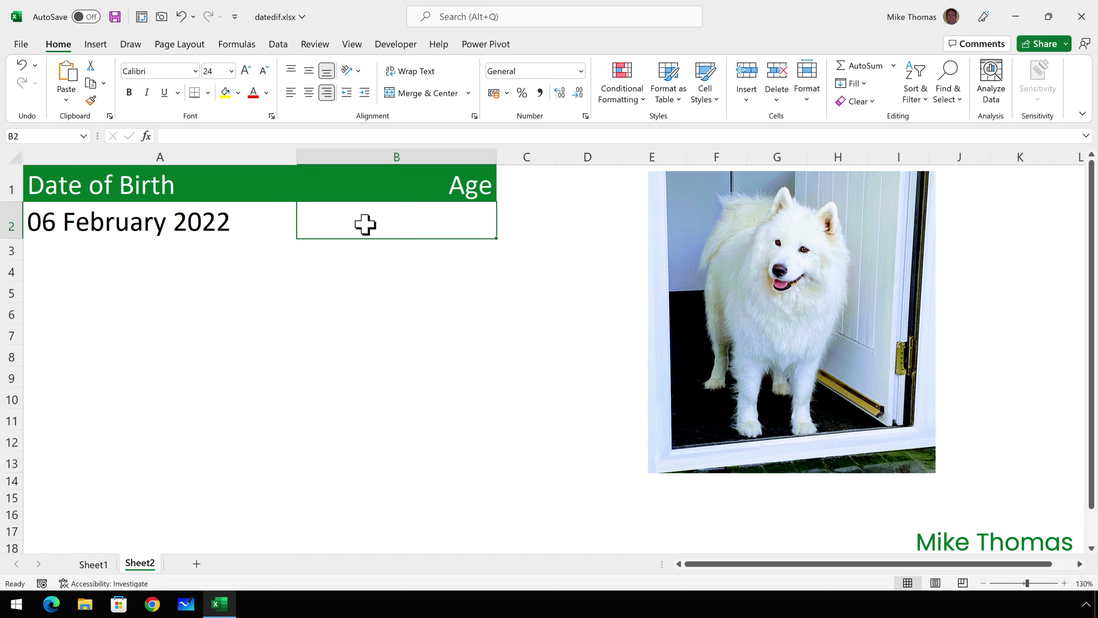
Enter the formula =DATEDIF(A2,TODAY(),"D") in cell B2 to calculate the age in days
{"action": "type", "text": "=da"}
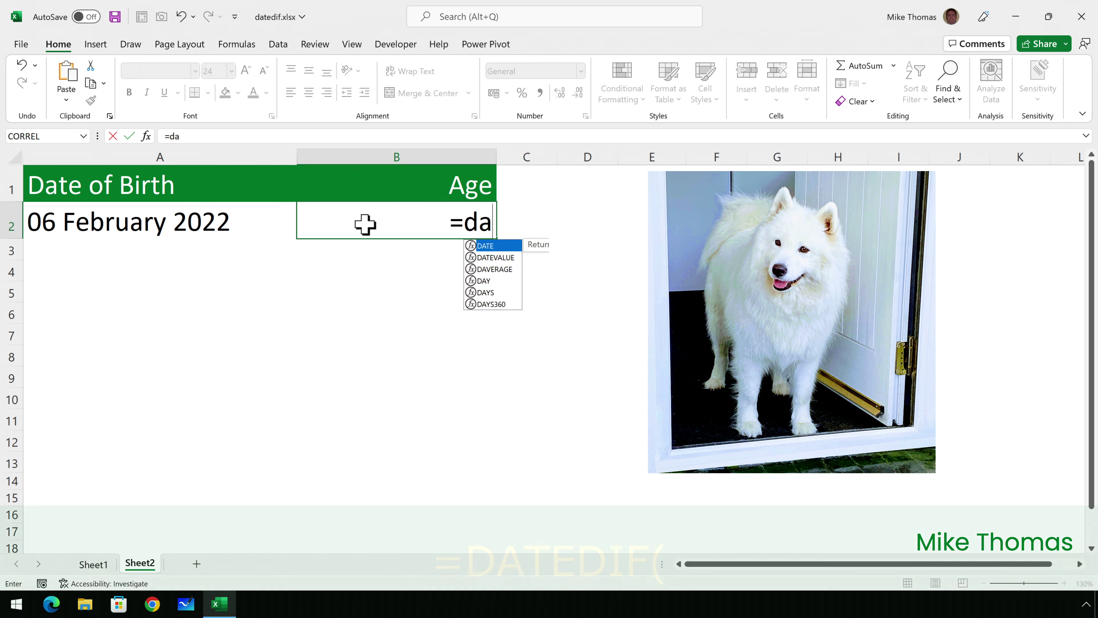
{"action": "type", "text": "tedif("}
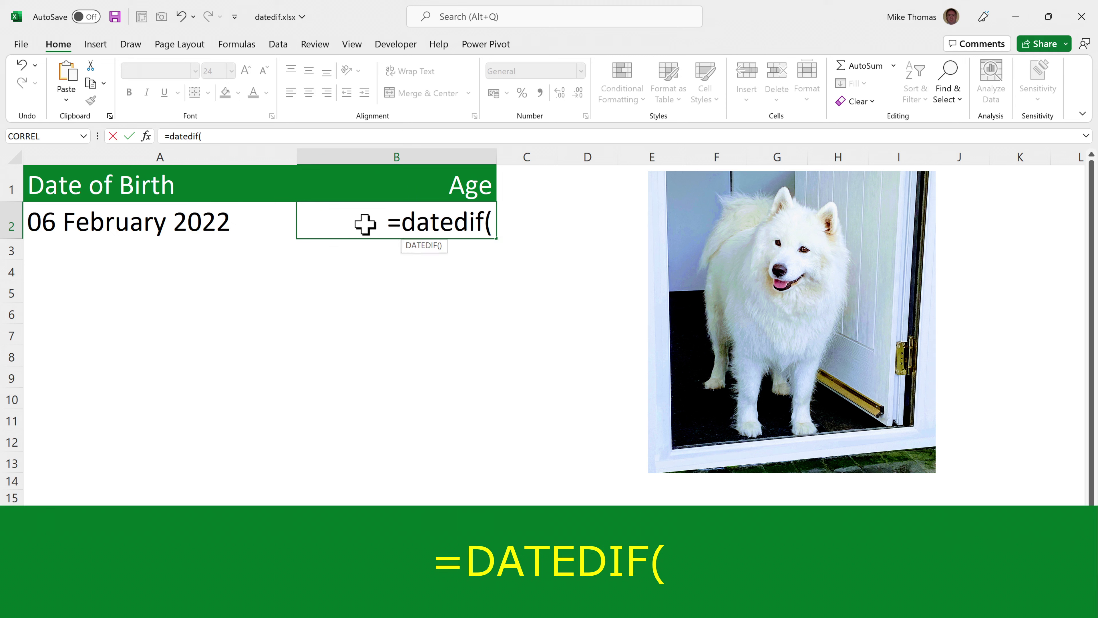
{"action": "left_click", "coordinate": [203, 223]}
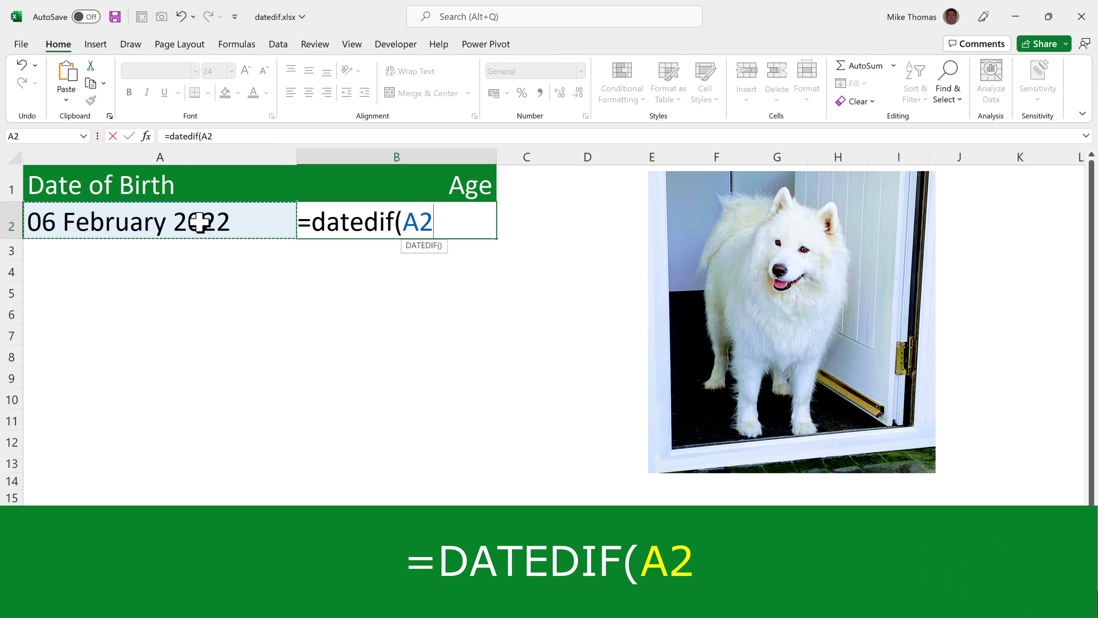
{"action": "type", "text": ","}
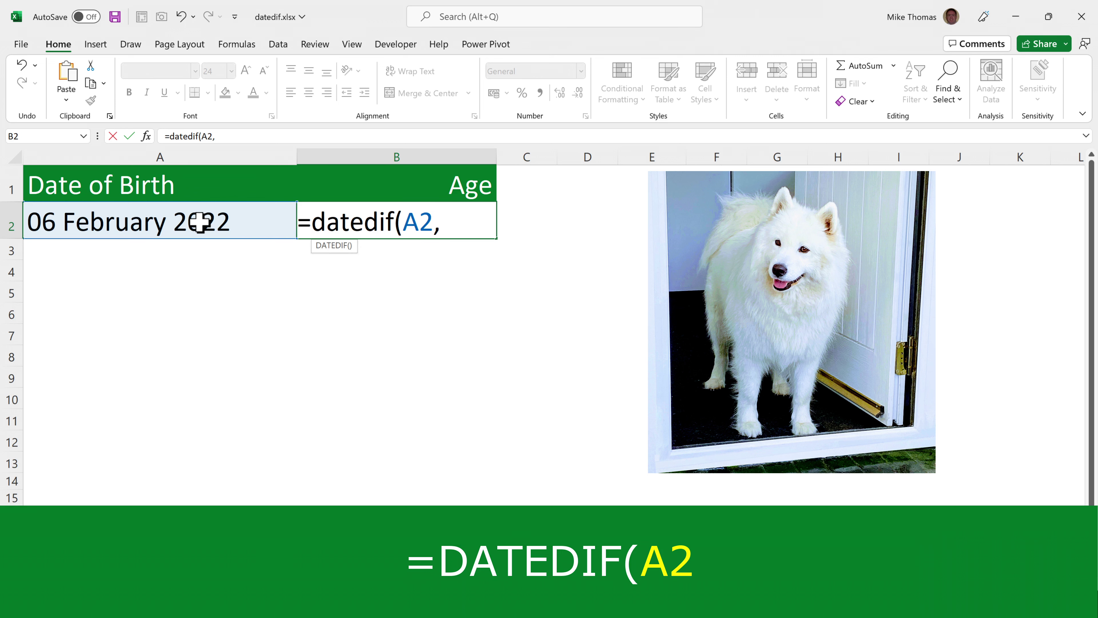
{"action": "type", "text": "today"}
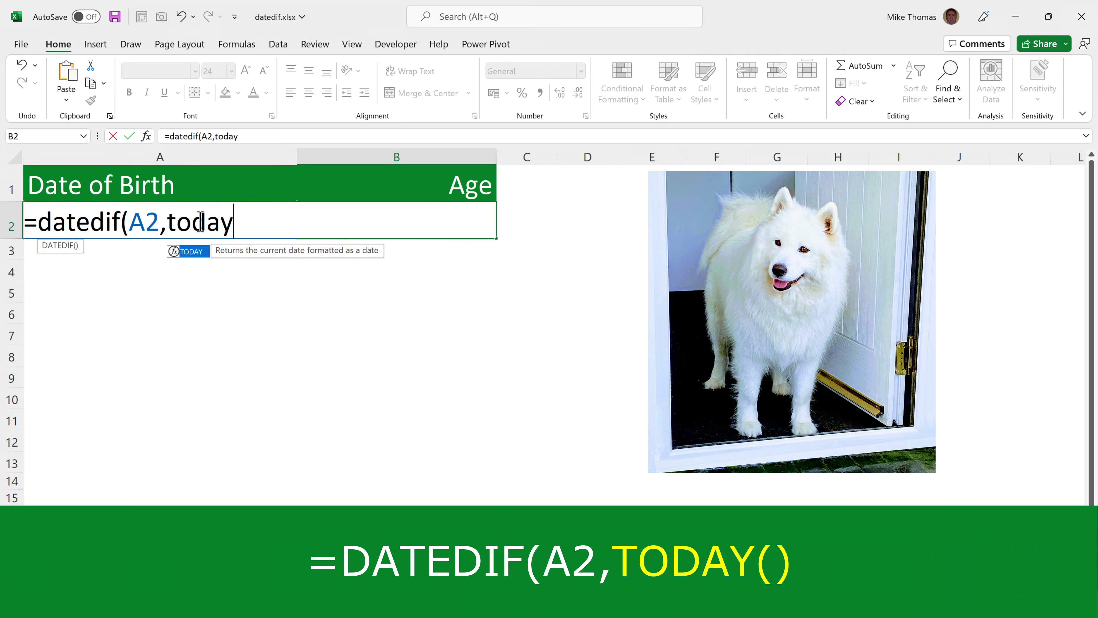
{"action": "type", "text": "()"}
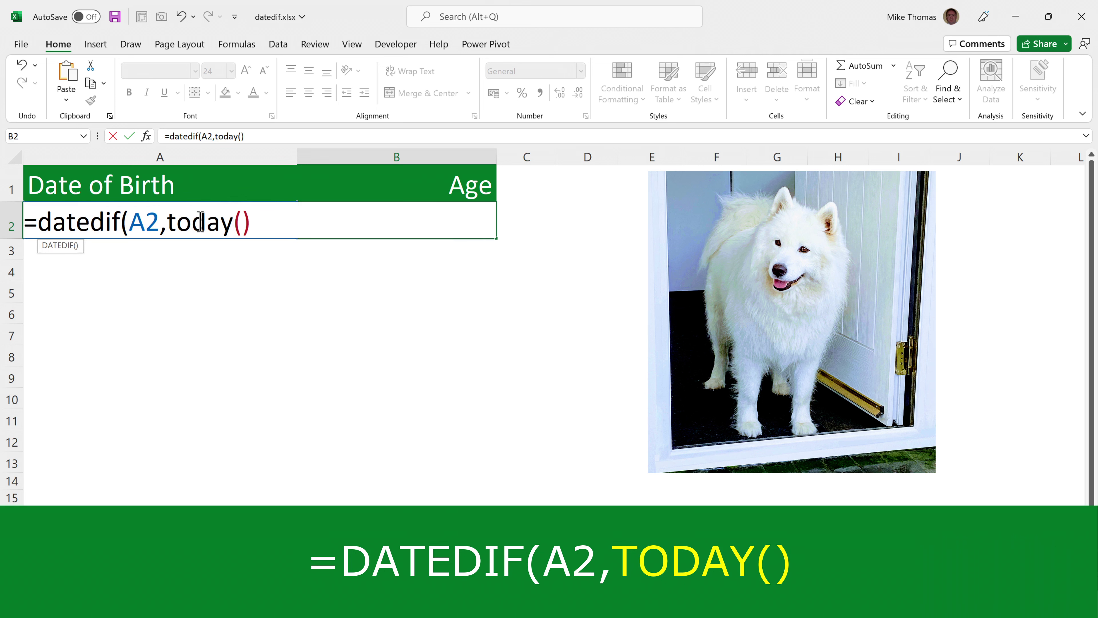
{"action": "type", "text": ",\"D"}
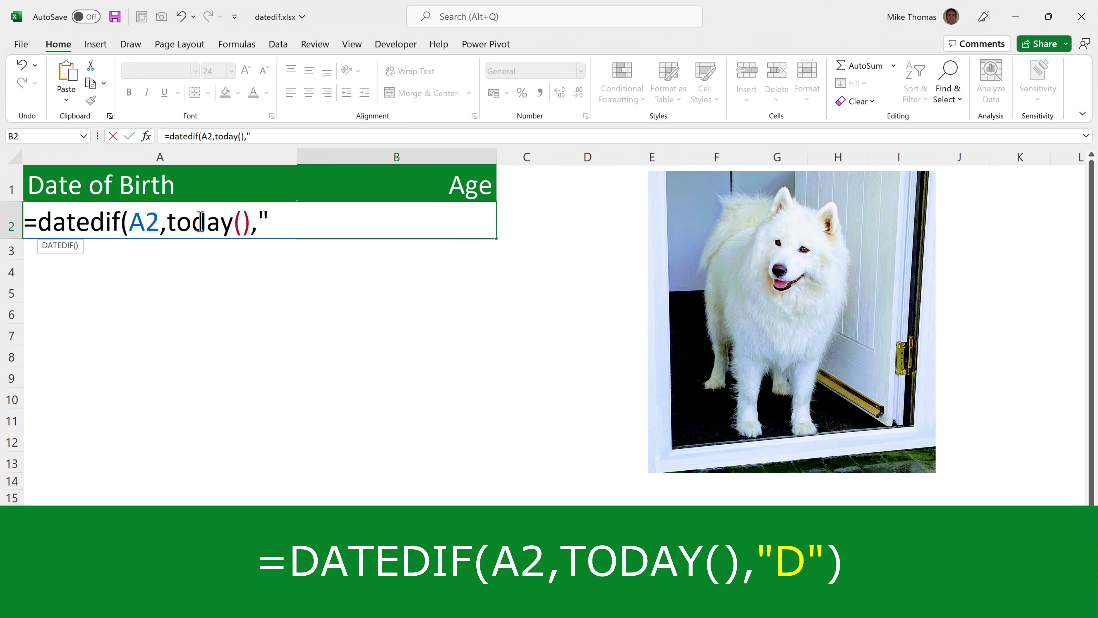
{"action": "type", "text": "\")"}
{"action": "key", "text": "ctrl+Return"}
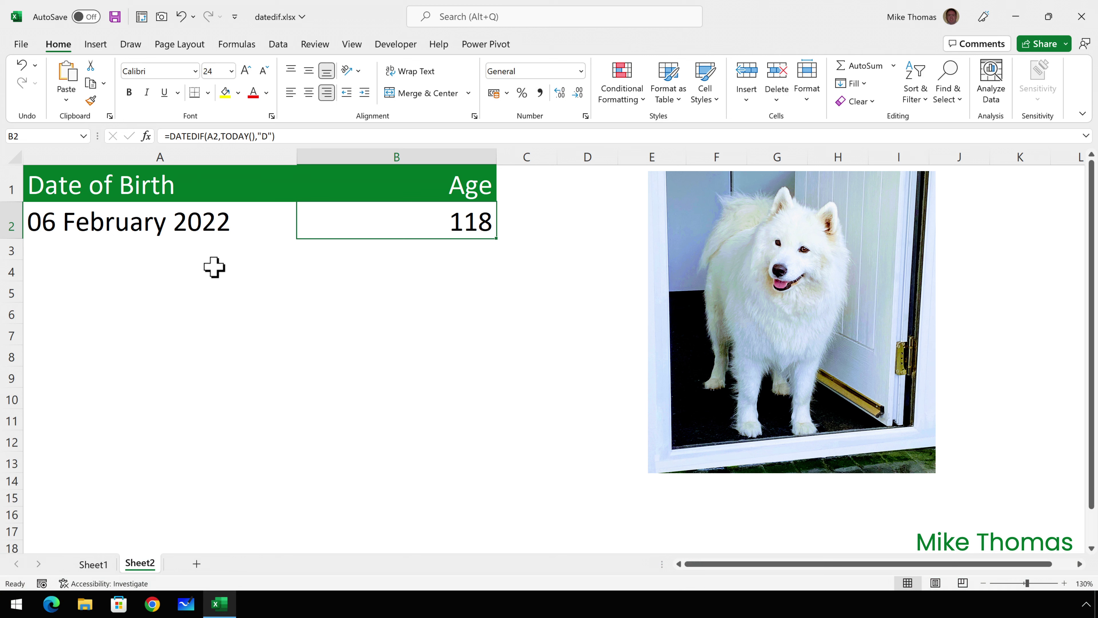
Divide the age formula in B2 by 7 to get weeks and set the cell's number format to General
{"action": "left_click", "coordinate": [289, 136]}
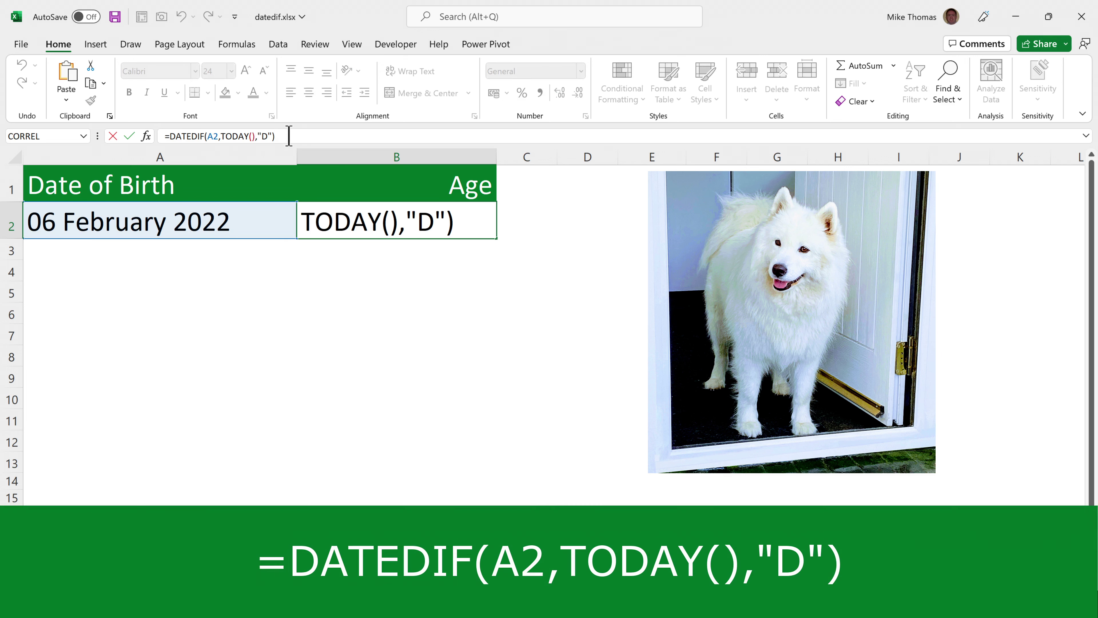
{"action": "type", "text": "/7"}
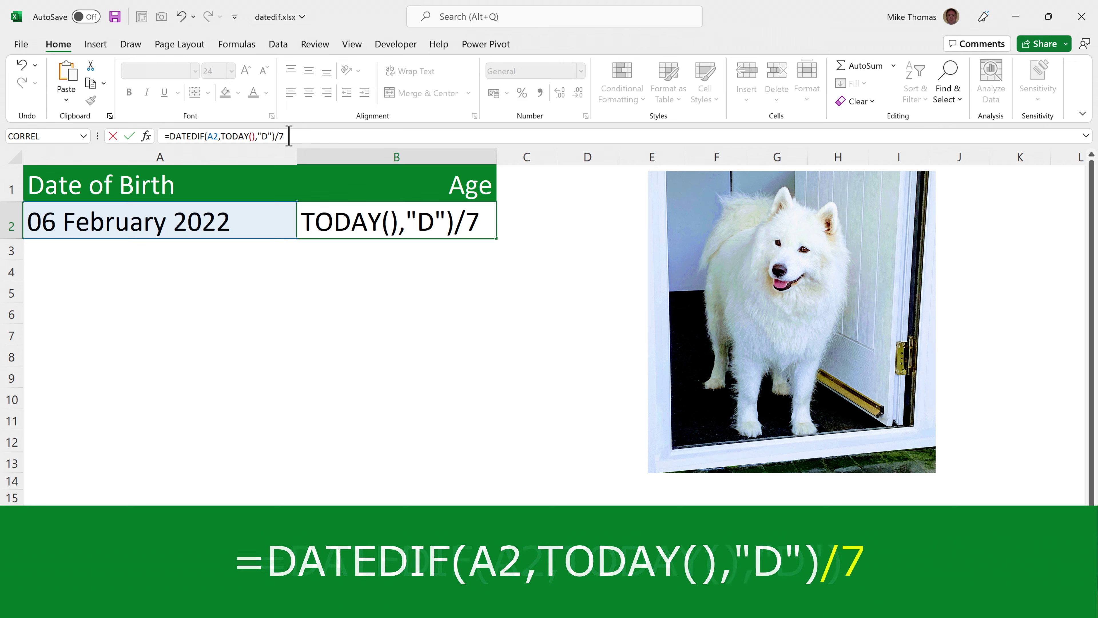
{"action": "key", "text": "ctrl+Return"}
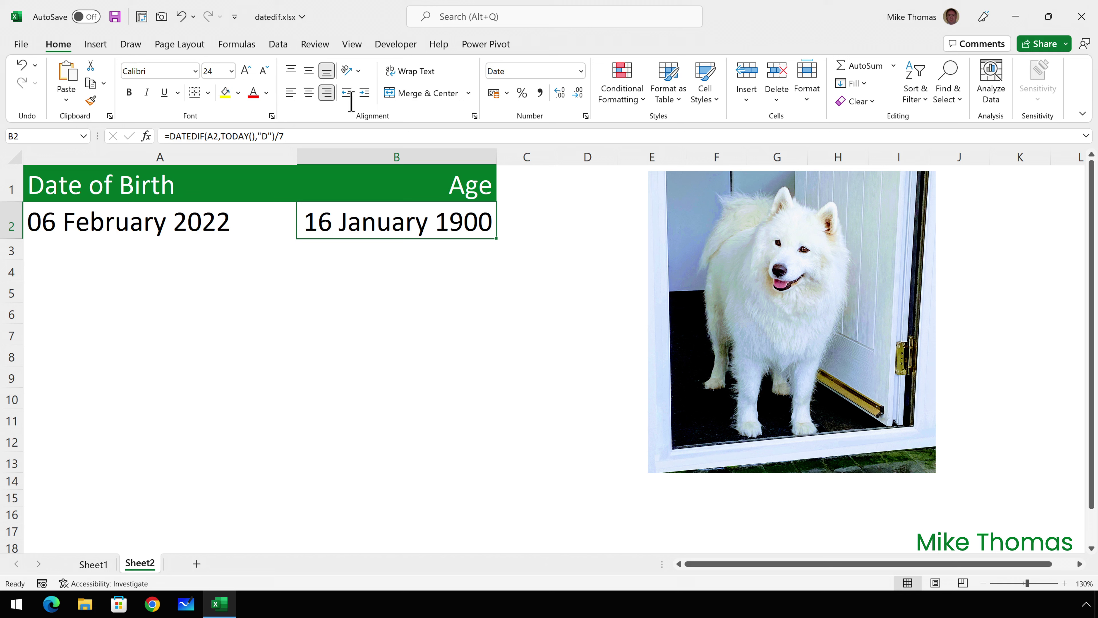
{"action": "left_click", "coordinate": [582, 71]}
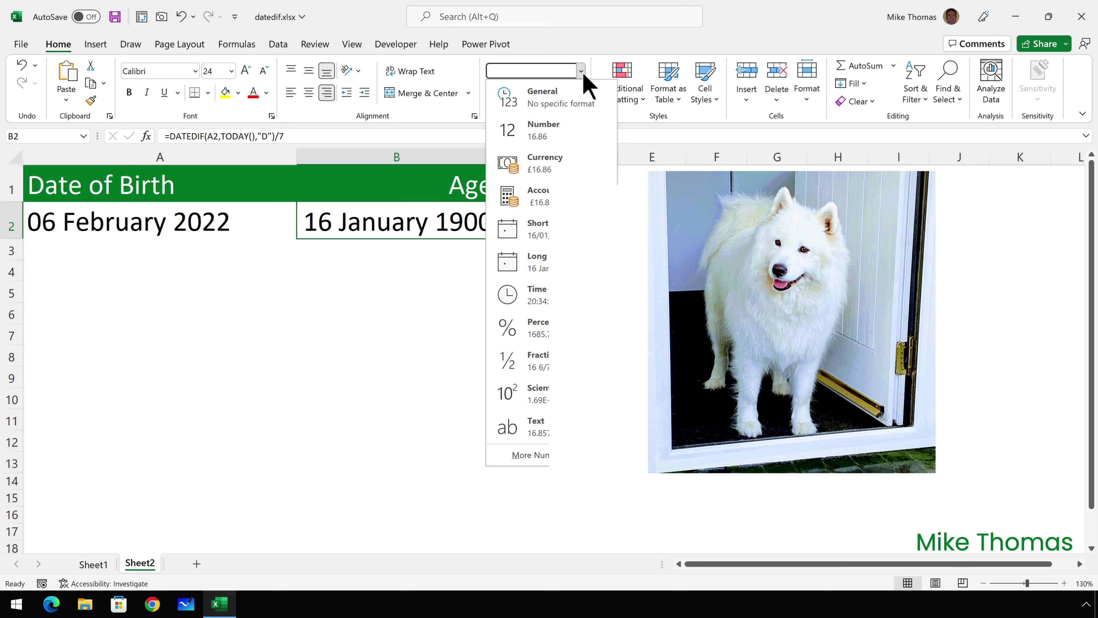
{"action": "left_click", "coordinate": [583, 102]}
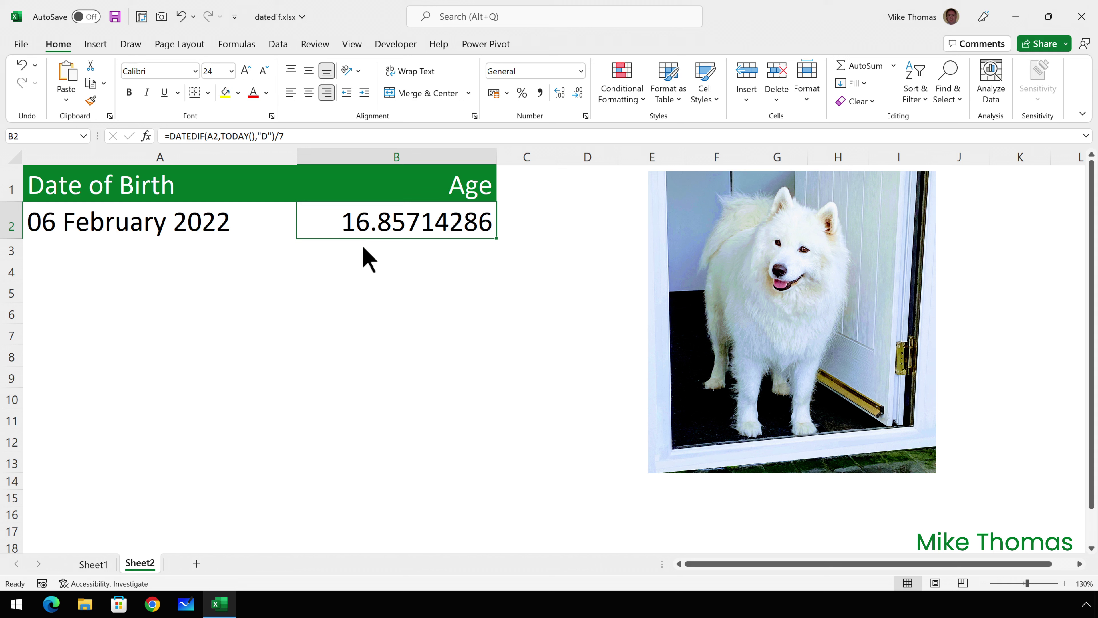
Reduce the age in B2 to zero decimal places
{"action": "left_click", "coordinate": [579, 94]}
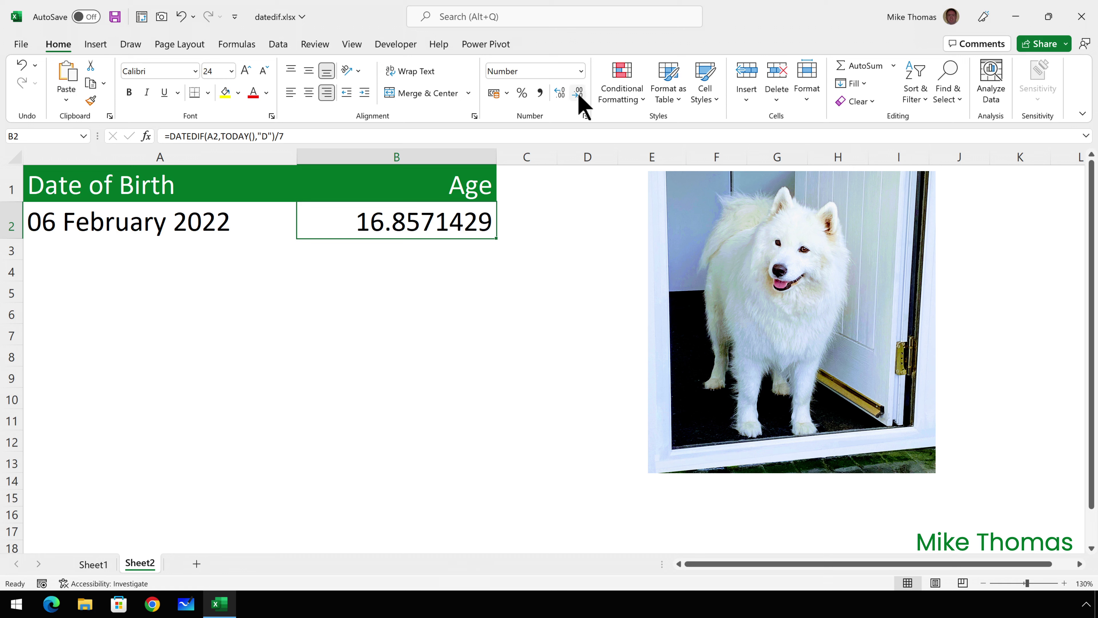
{"action": "left_click", "coordinate": [579, 96]}
{"action": "left_click", "coordinate": [580, 96]}
{"action": "left_click", "coordinate": [579, 97]}
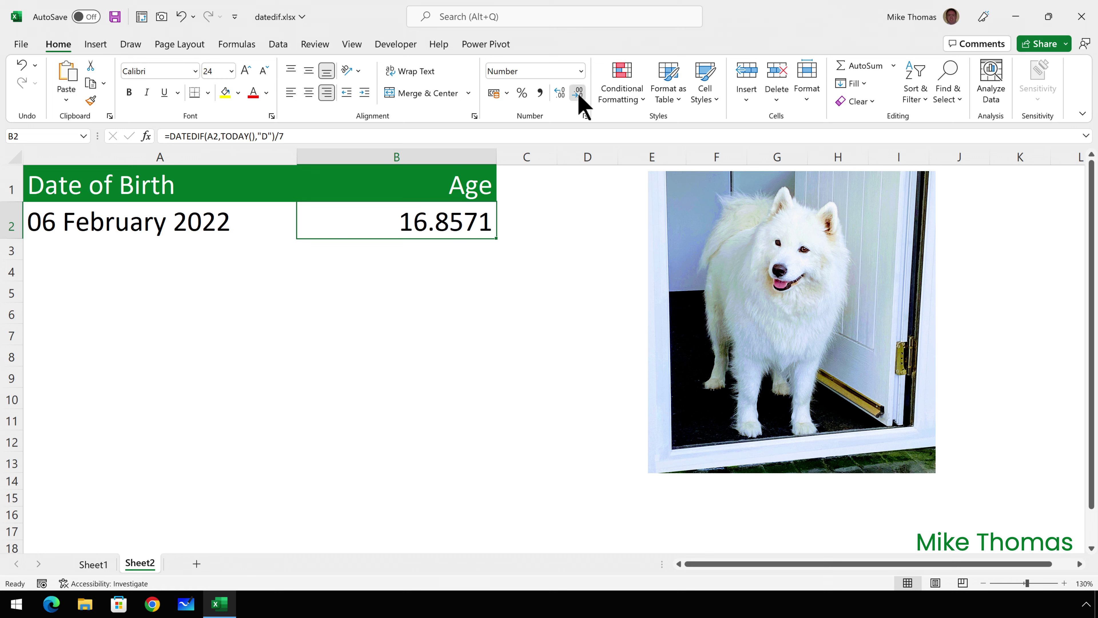
{"action": "left_click", "coordinate": [579, 96]}
{"action": "left_click", "coordinate": [579, 96]}
{"action": "left_click", "coordinate": [579, 96]}
{"action": "left_click", "coordinate": [578, 96]}
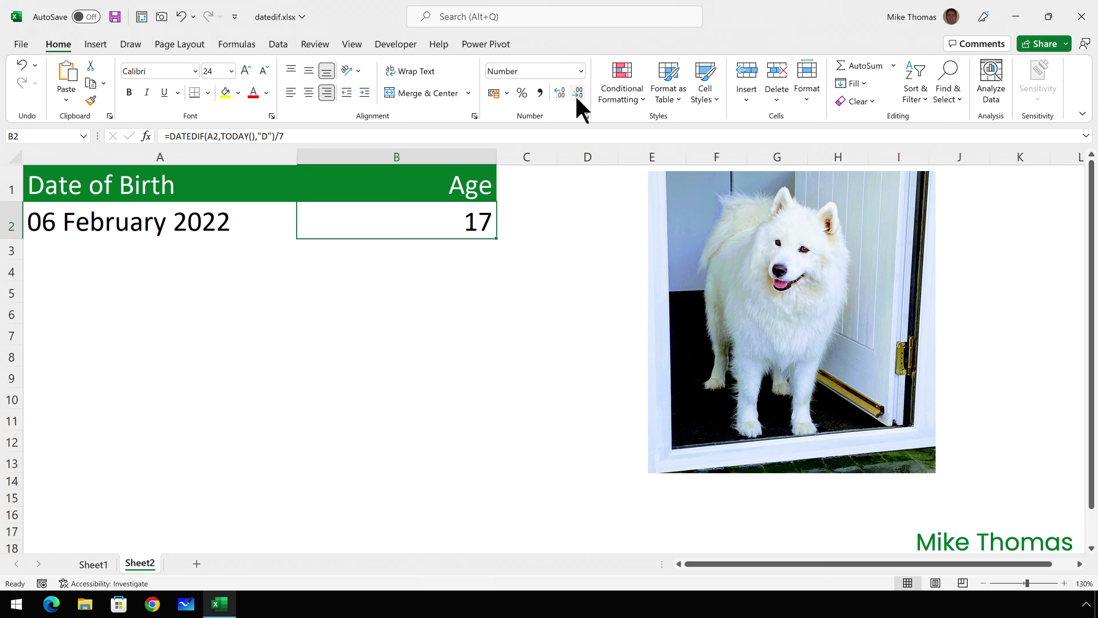
Increase the decimals of the age in B2 back to eight places
{"action": "left_click", "coordinate": [560, 93]}
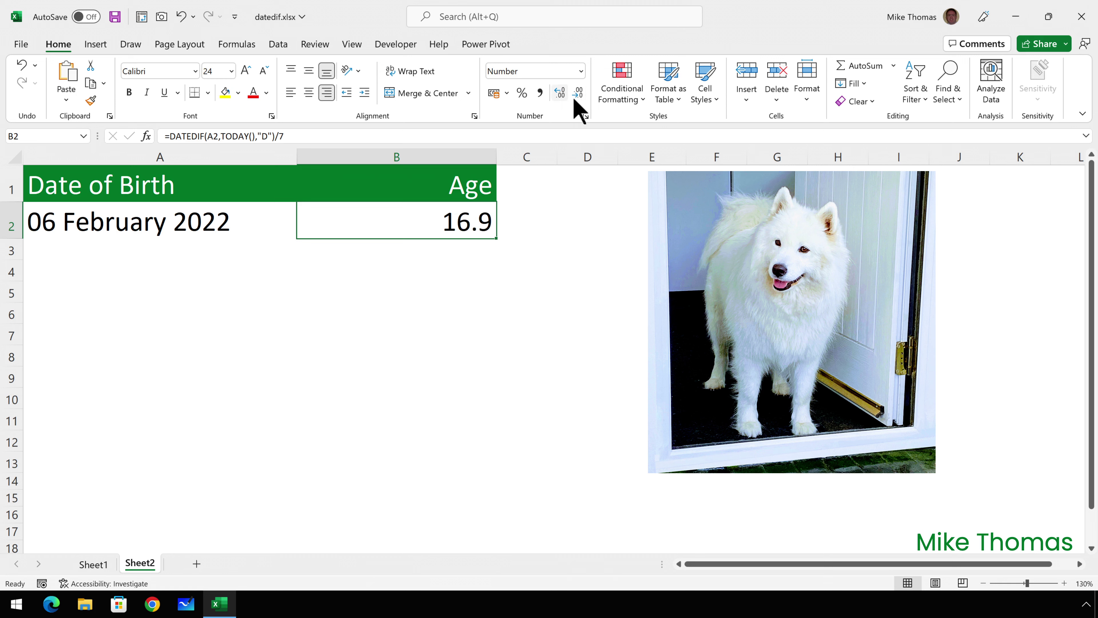
{"action": "left_click", "coordinate": [559, 93]}
{"action": "left_click", "coordinate": [559, 93]}
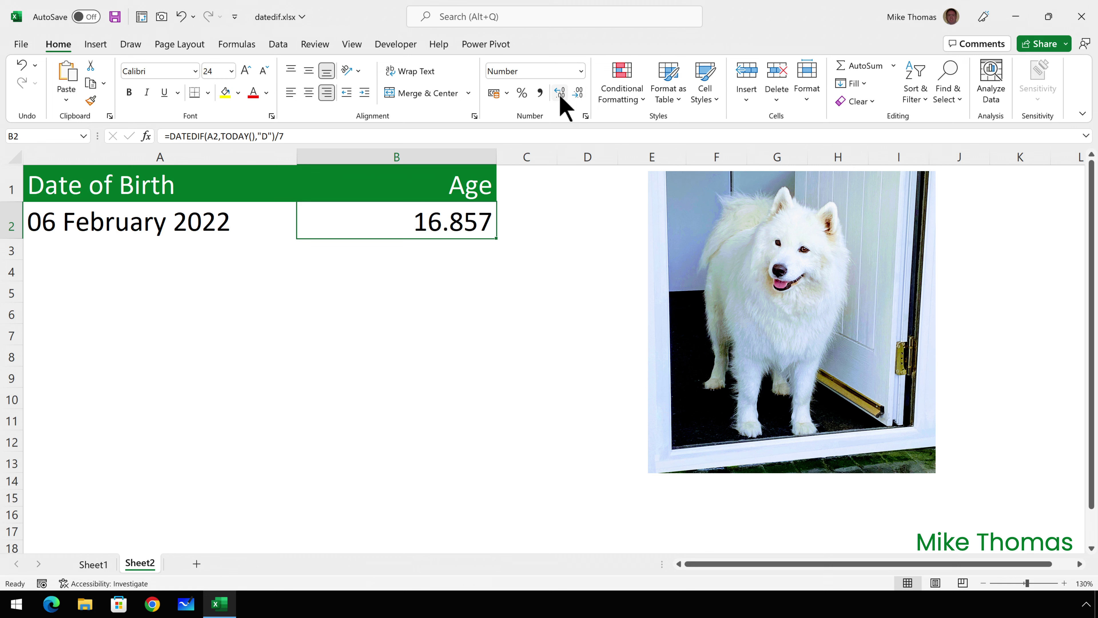
{"action": "left_click", "coordinate": [560, 95]}
{"action": "left_click", "coordinate": [561, 95]}
{"action": "left_click", "coordinate": [561, 96]}
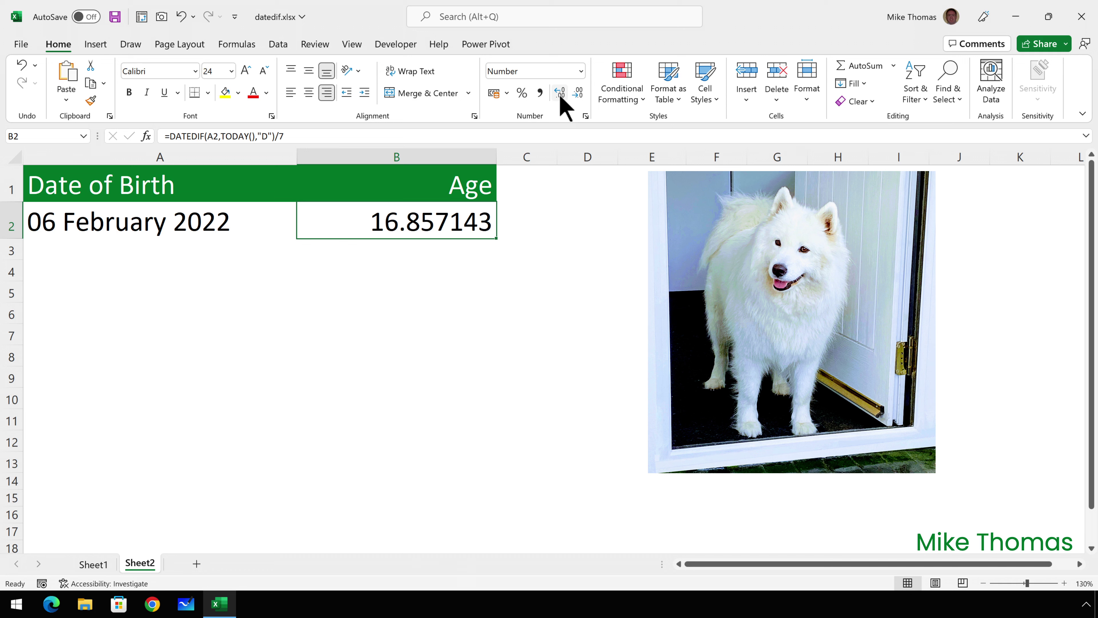
{"action": "left_click", "coordinate": [560, 96]}
{"action": "left_click", "coordinate": [560, 95]}
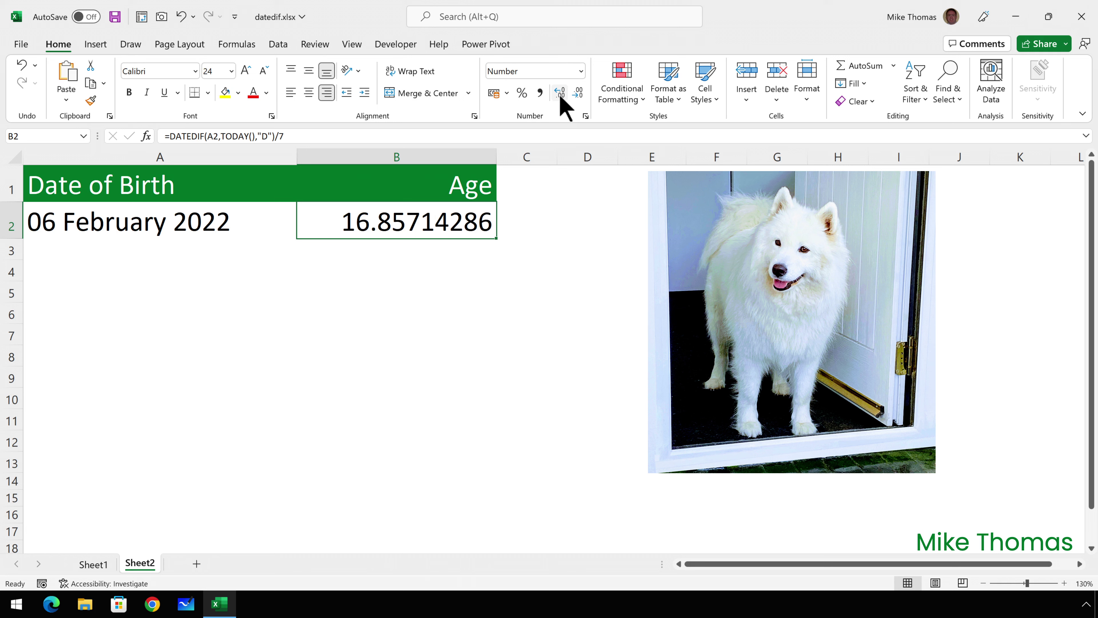
{"action": "left_click", "coordinate": [170, 136]}
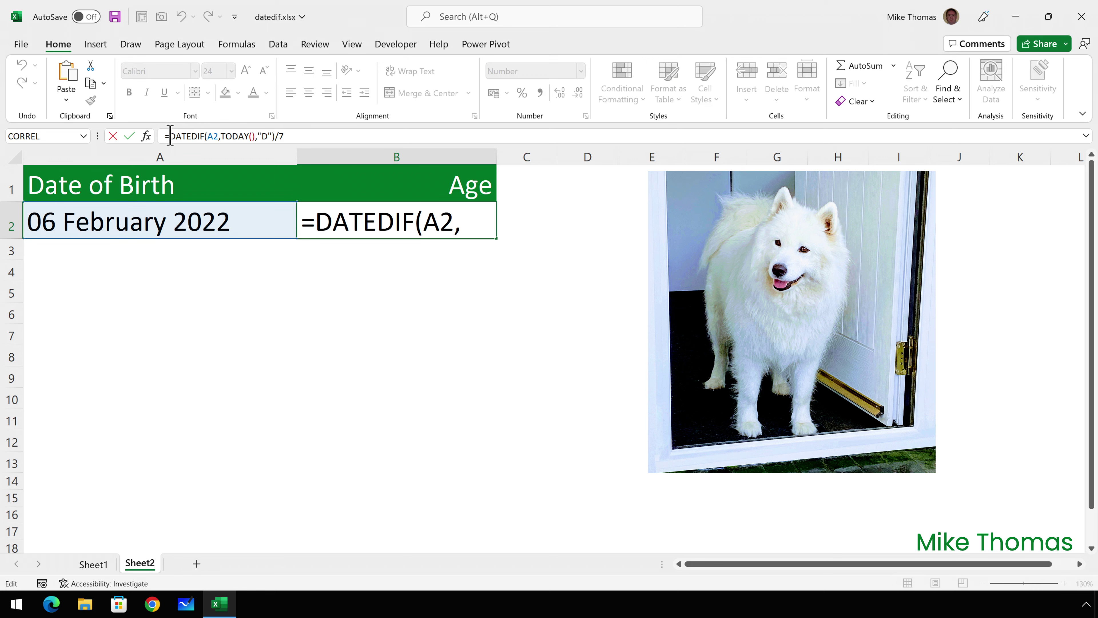
{"action": "left_click_drag", "start_coordinate": [169, 136], "coordinate": [297, 136]}
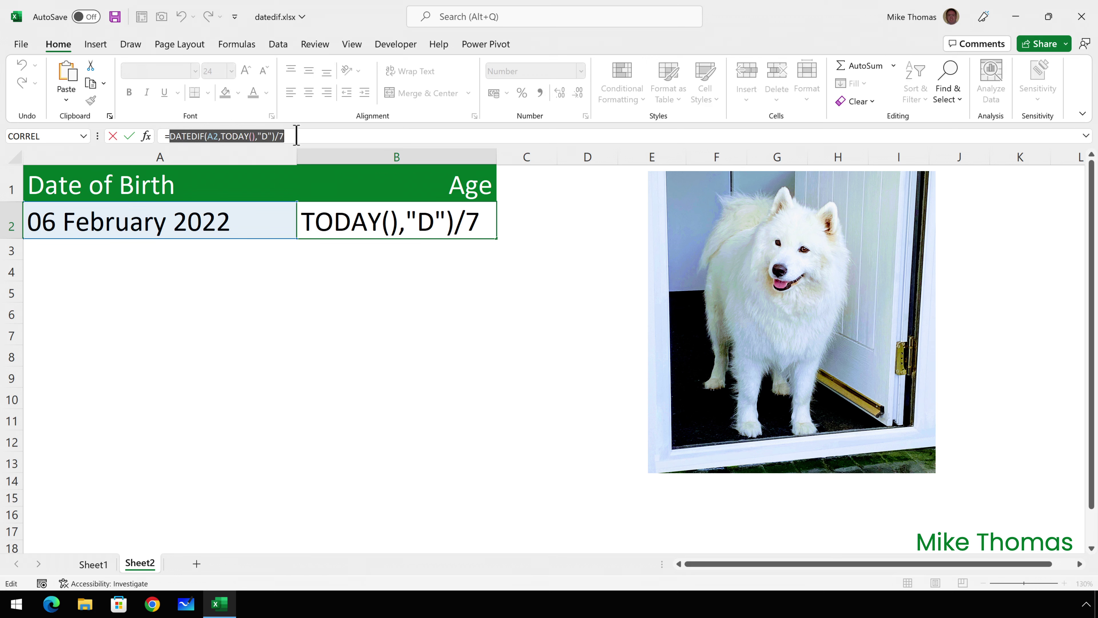
{"action": "key", "text": "Escape"}
Wrap the formula in B2 in the INT function so that it reads =INT(DATEDIF(A2,TODAY(),"D")/7)
{"action": "left_click", "coordinate": [169, 136]}
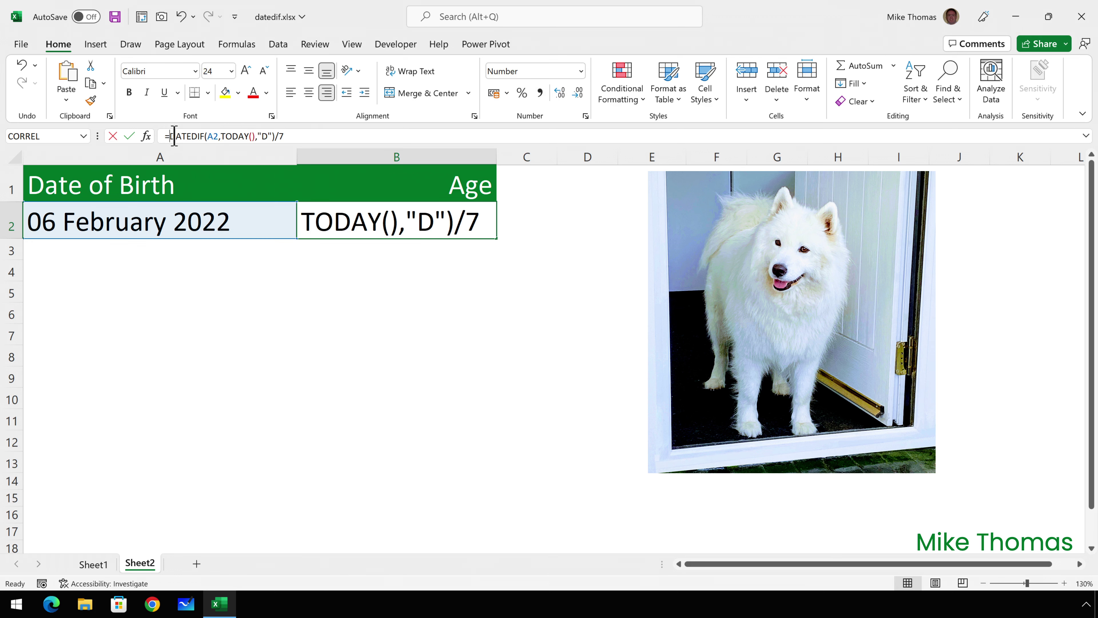
{"action": "type", "text": "INT"}
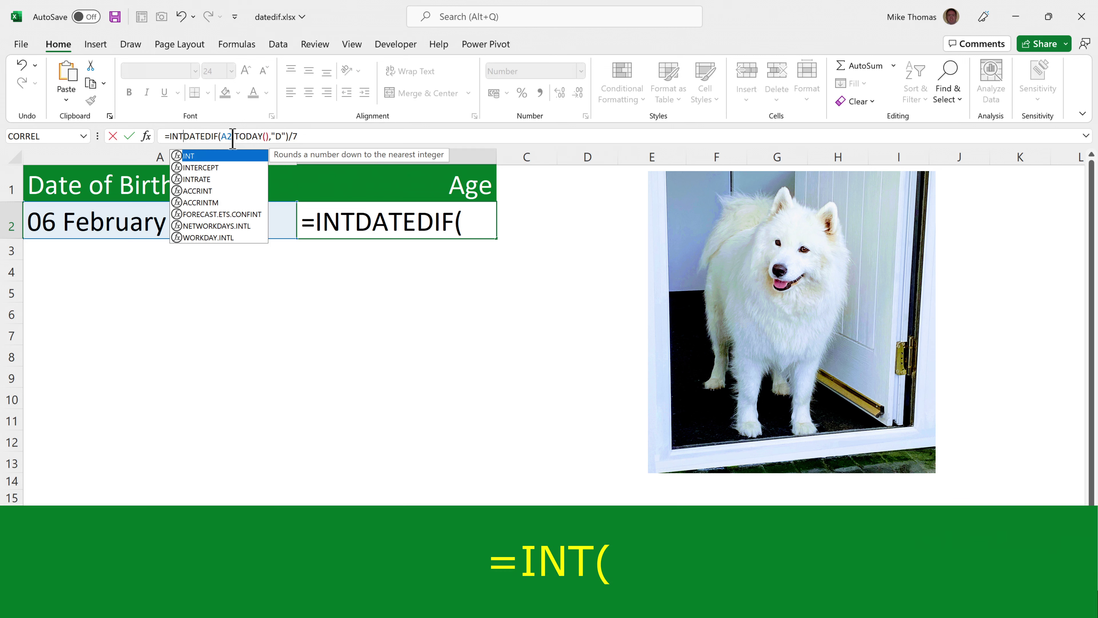
{"action": "type", "text": "("}
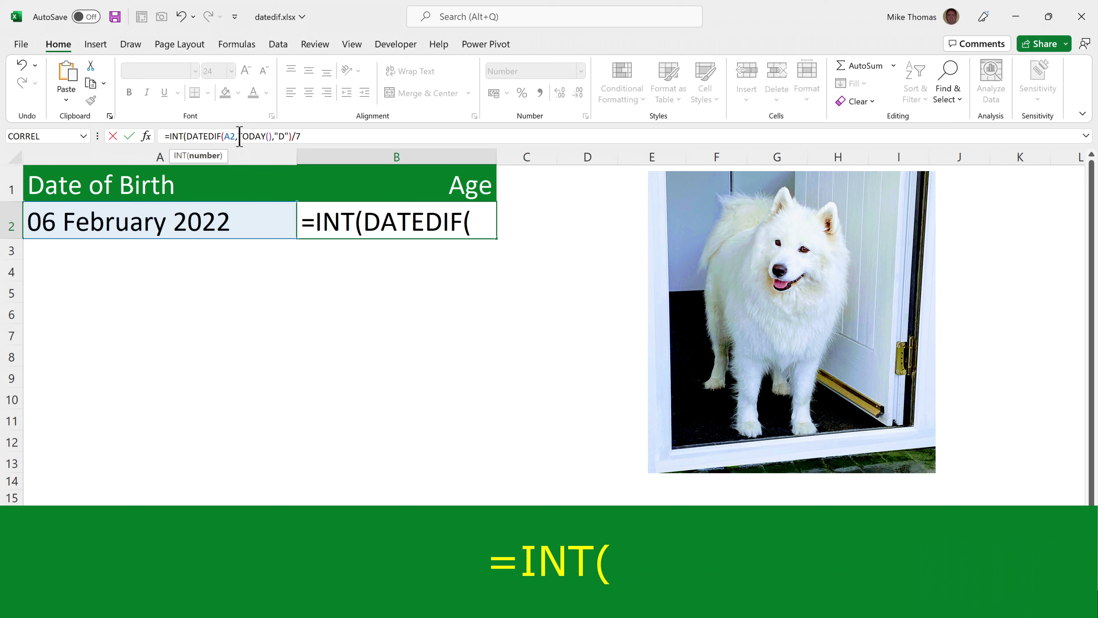
{"action": "left_click_drag", "start_coordinate": [188, 137], "coordinate": [305, 137]}
{"action": "left_click", "coordinate": [309, 136]}
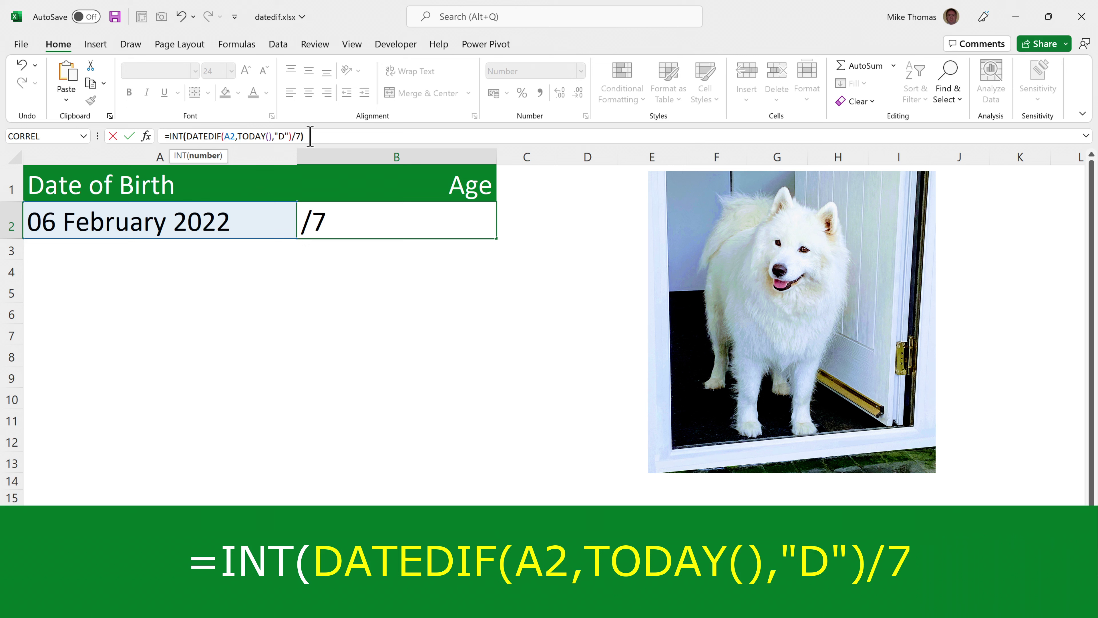
{"action": "type", "text": ")"}
{"action": "key", "text": "ctrl+Return"}
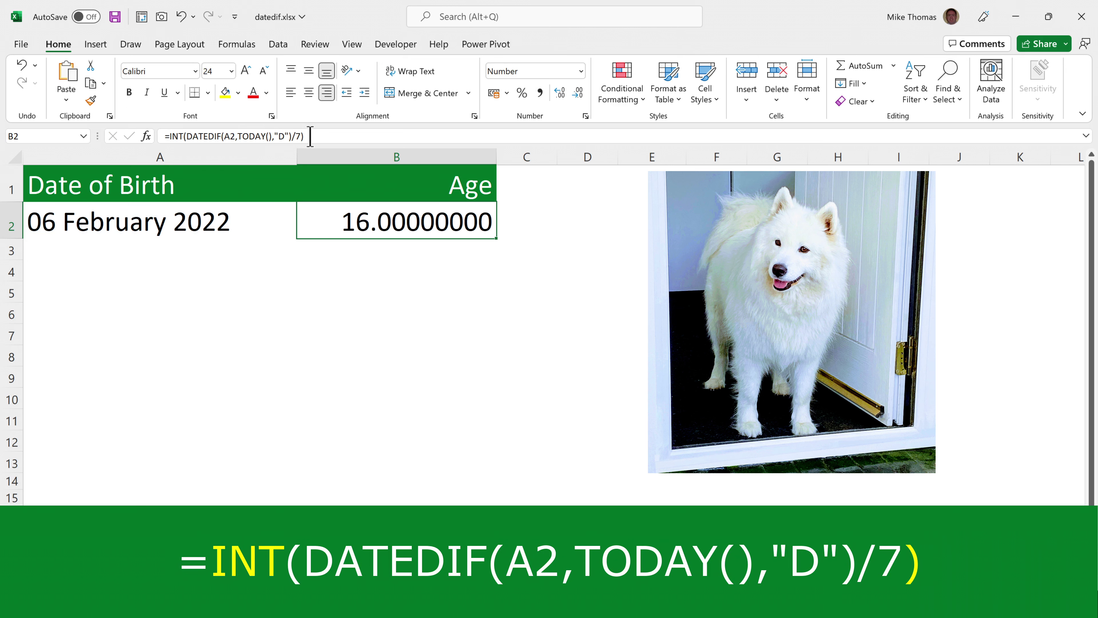
Remove all decimal places from the whole-week age in B2
{"action": "left_click", "coordinate": [579, 93]}
{"action": "left_click", "coordinate": [579, 93]}
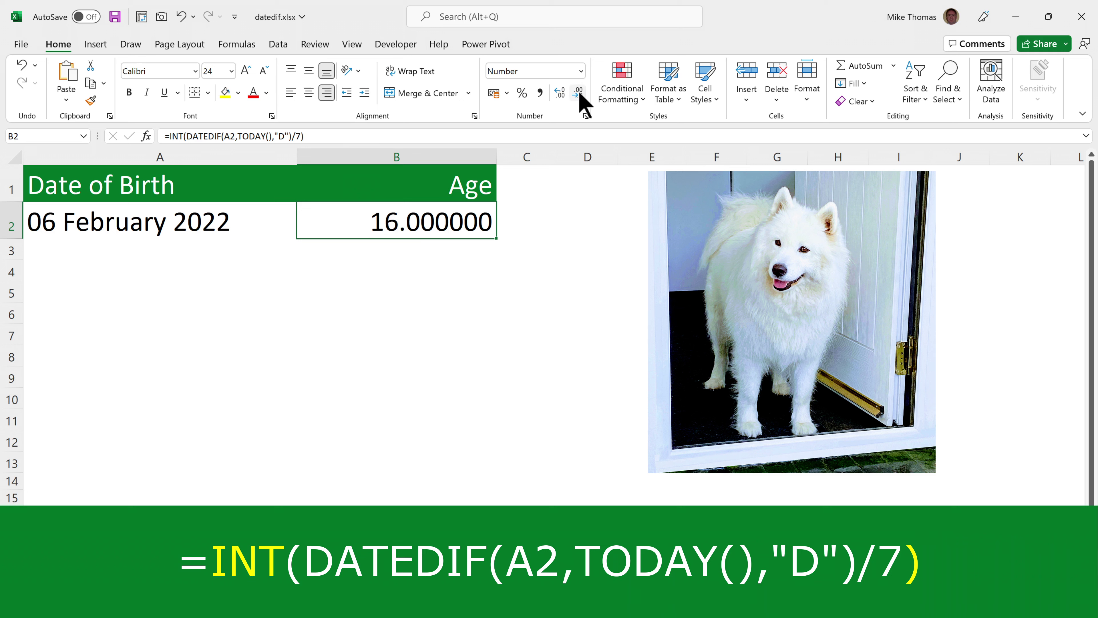
{"action": "left_click", "coordinate": [578, 94]}
{"action": "left_click", "coordinate": [579, 93]}
{"action": "left_click", "coordinate": [579, 94]}
{"action": "left_click", "coordinate": [578, 94]}
{"action": "left_click", "coordinate": [578, 94]}
{"action": "left_click", "coordinate": [578, 95]}
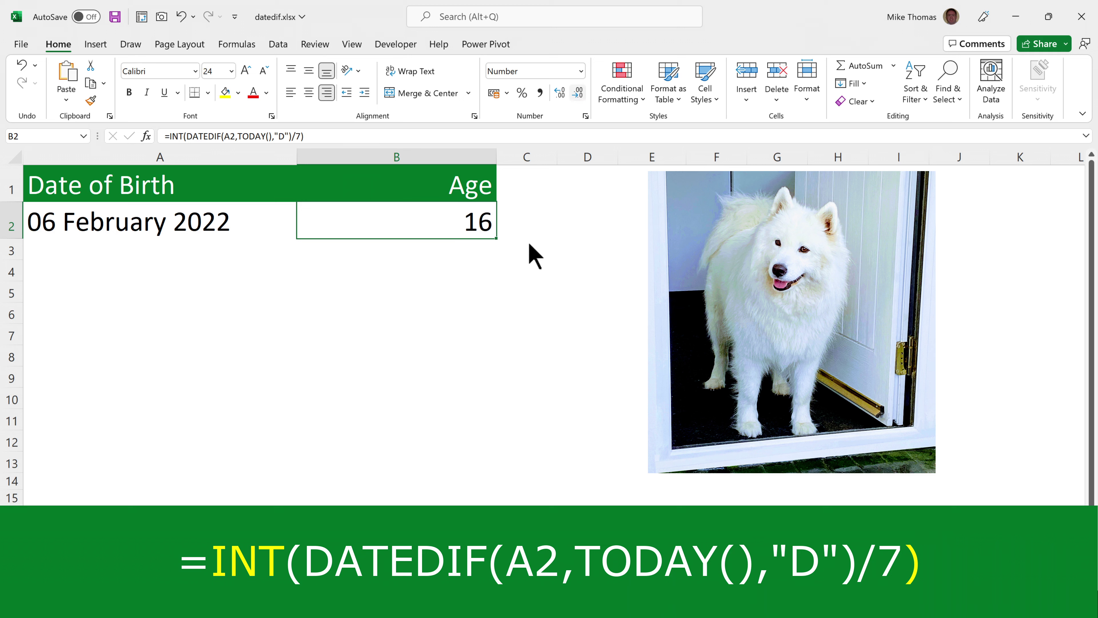